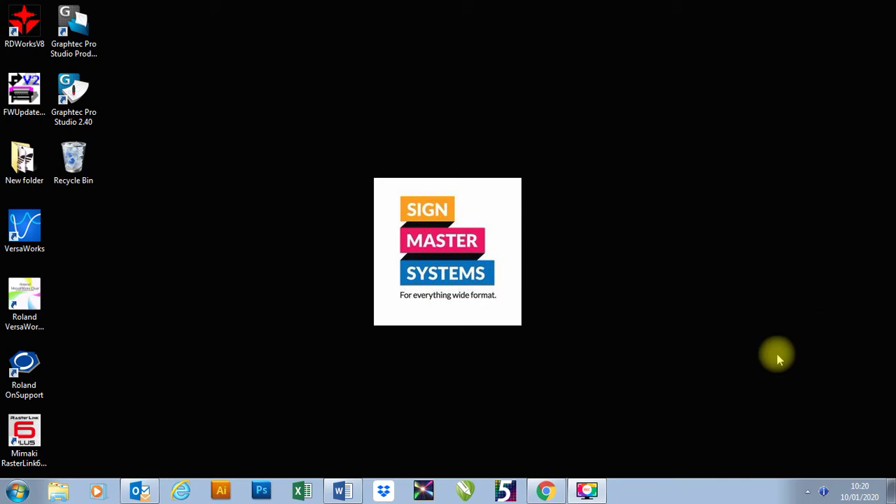
Bring the Chrome window showing the OKI Europe site forward and maximize it.
{"action": "left_click", "coordinate": [548, 491]}
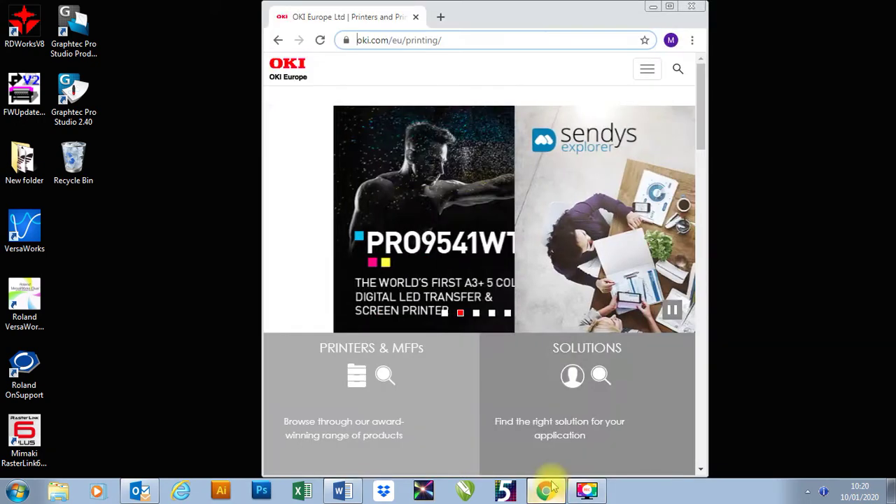
{"action": "left_click", "coordinate": [669, 7]}
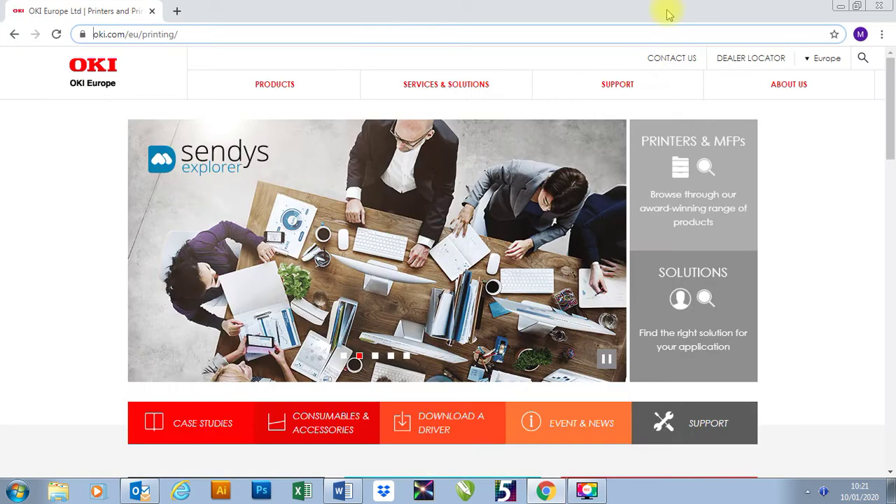
{"action": "left_click_drag", "start_coordinate": [231, 33], "coordinate": [80, 32]}
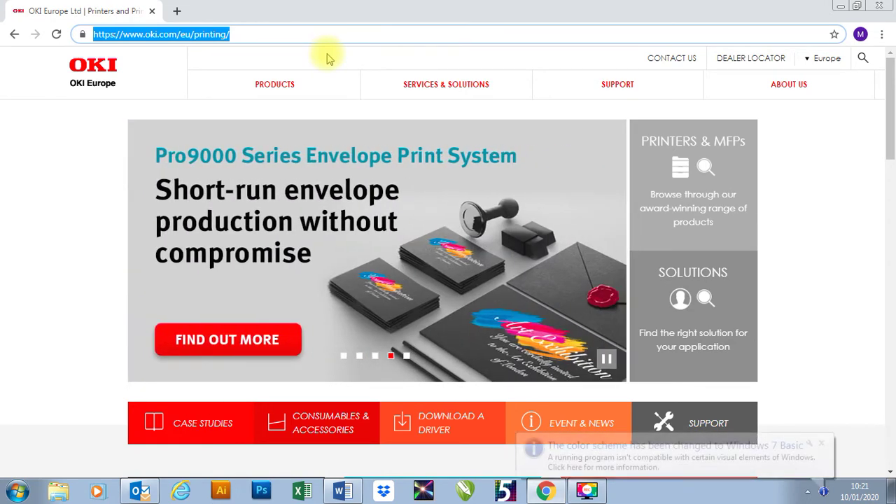
{"action": "left_click", "coordinate": [69, 206]}
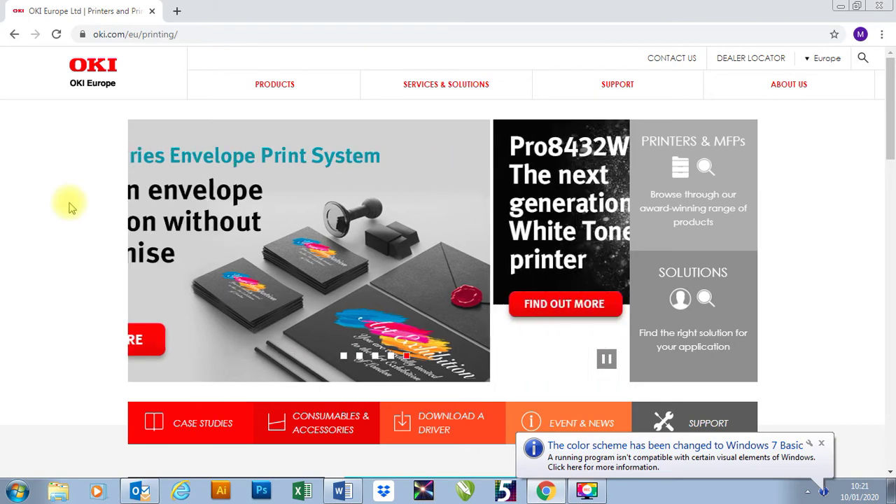
Go to SUPPORT > Drivers & Utilities and open the Large Format Printers category.
{"action": "left_click", "coordinate": [619, 85]}
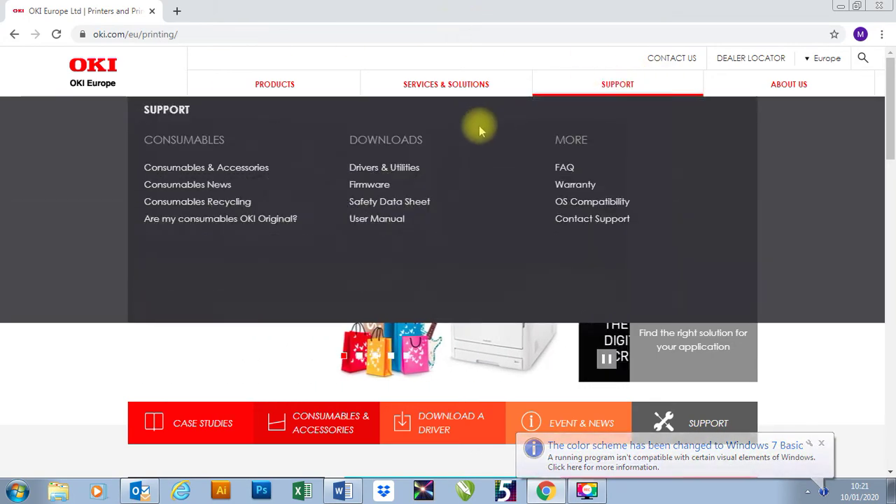
{"action": "left_click", "coordinate": [392, 170]}
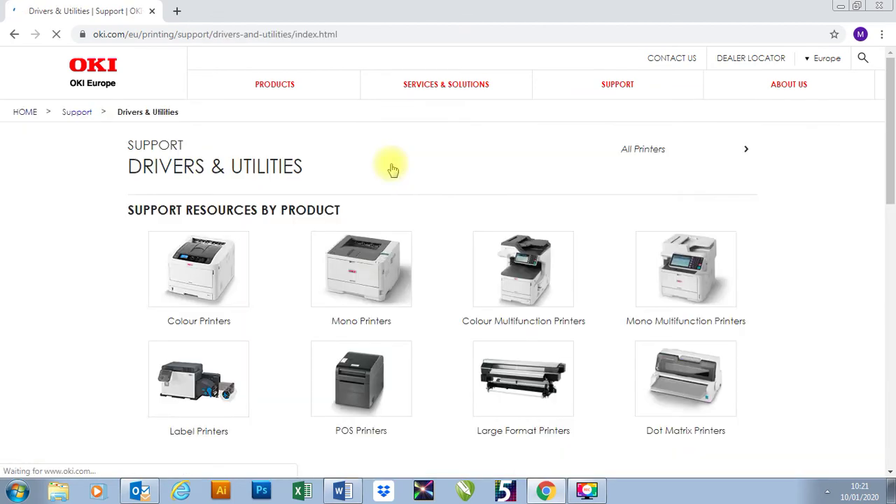
{"action": "left_click_drag", "start_coordinate": [890, 177], "coordinate": [893, 209]}
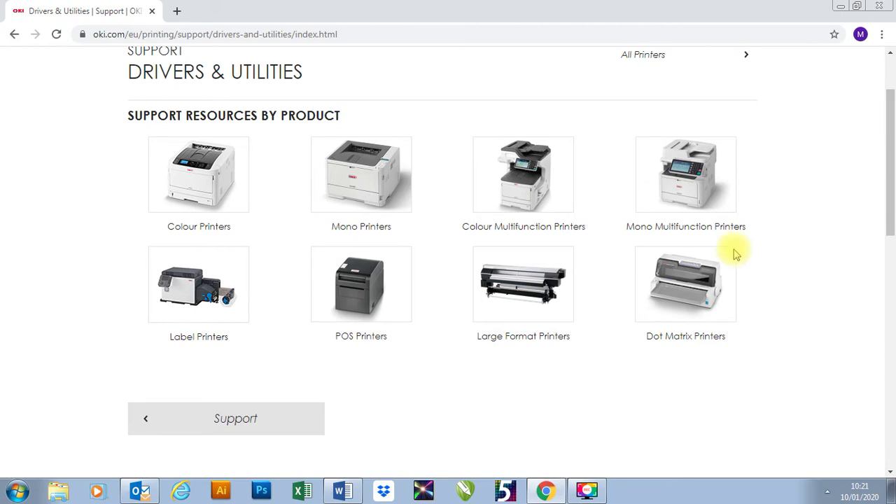
{"action": "left_click", "coordinate": [538, 294]}
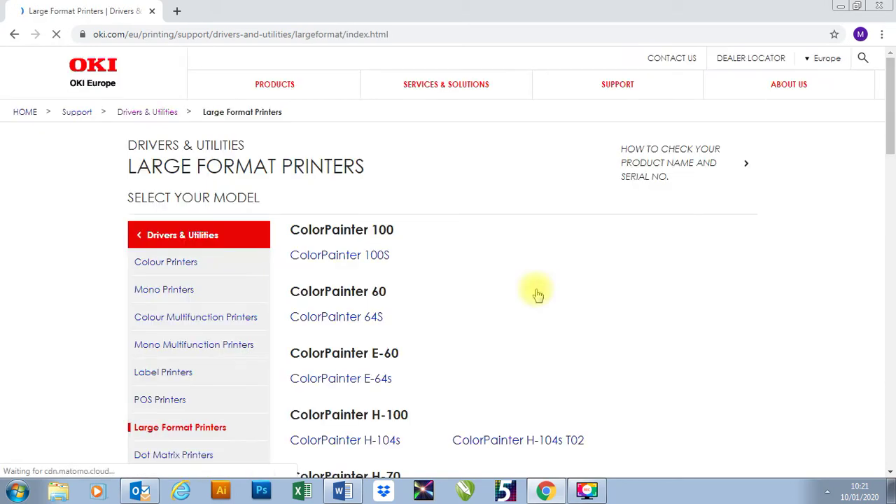
Pick ColorPainter M-64s from the Large Format Printers list to open its support page.
{"action": "left_click_drag", "start_coordinate": [891, 114], "coordinate": [891, 179]}
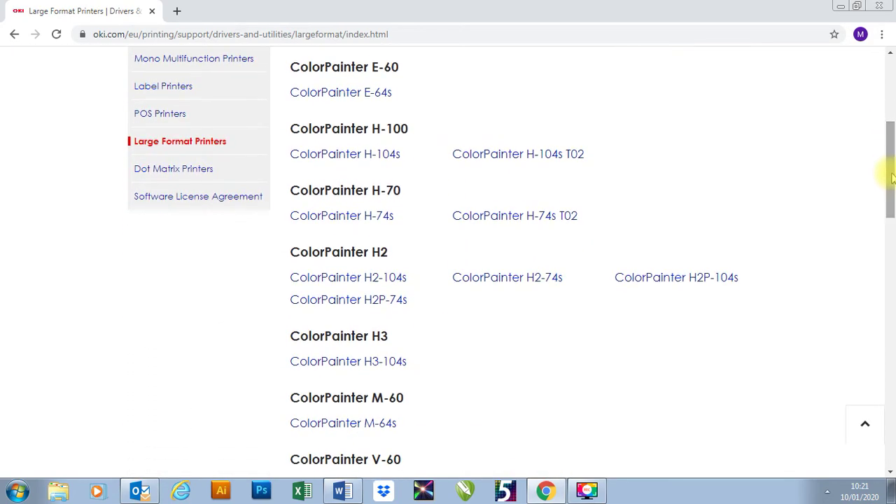
{"action": "left_click", "coordinate": [326, 422]}
{"action": "left_click", "coordinate": [374, 432]}
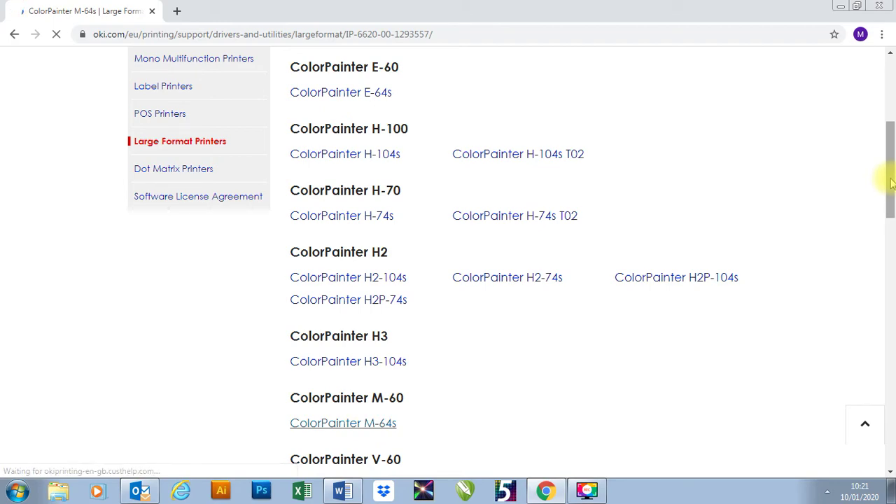
{"action": "left_click_drag", "start_coordinate": [887, 130], "coordinate": [890, 183]}
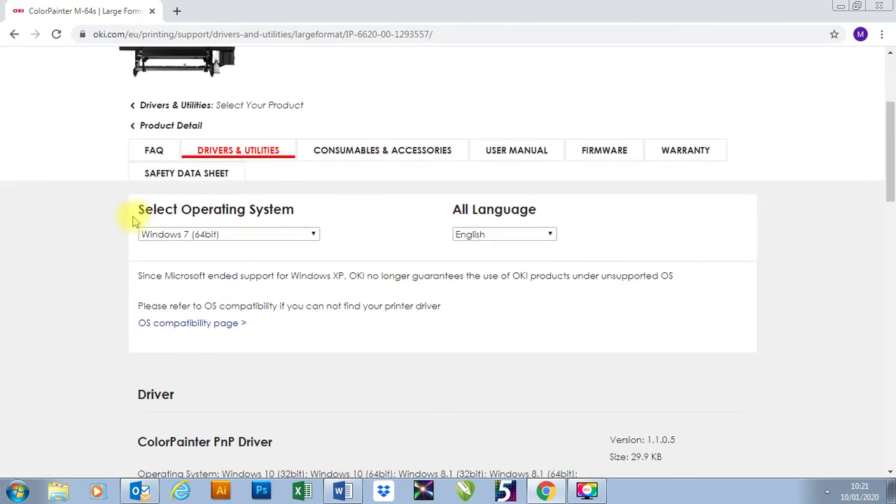
Set the operating system to Windows 7 (32bit) and open the CP_Manager utility download page.
{"action": "left_click", "coordinate": [294, 235]}
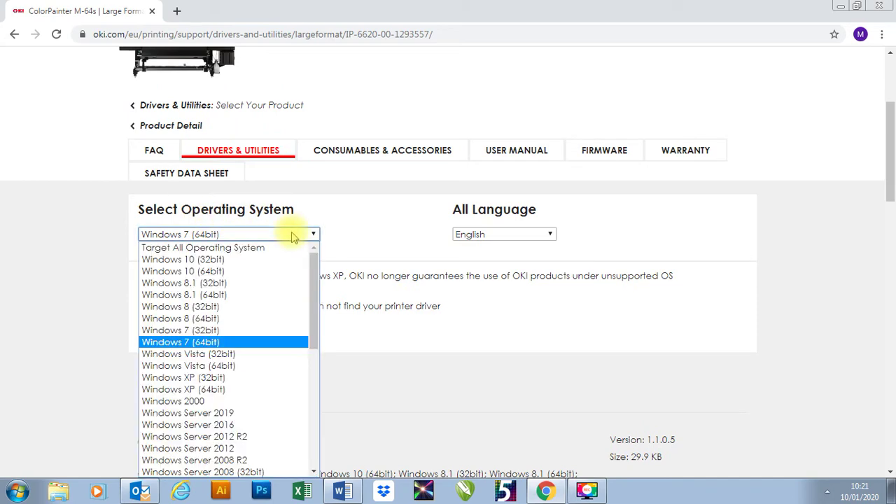
{"action": "left_click", "coordinate": [228, 333]}
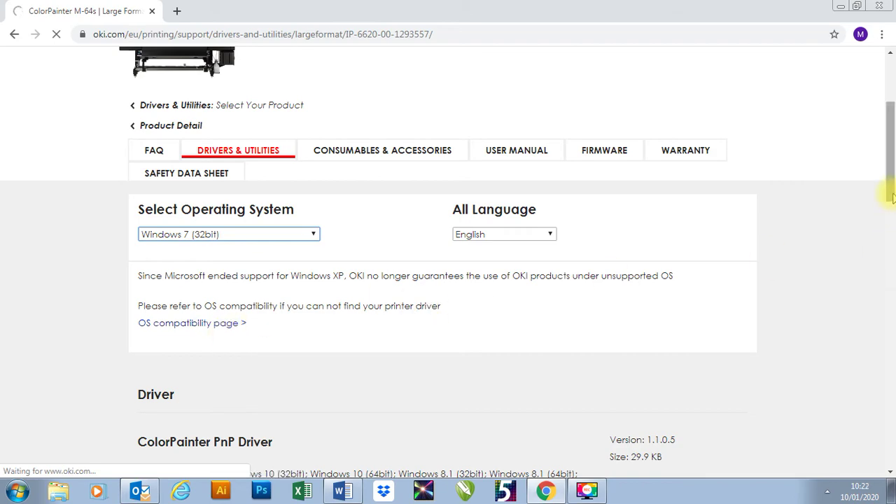
{"action": "scroll", "coordinate": [893, 182], "scroll_direction": "down", "scroll_amount": 1}
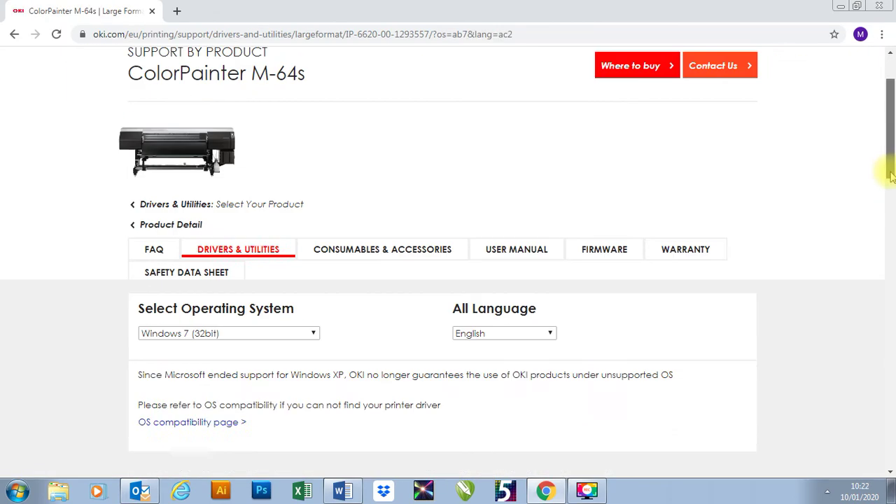
{"action": "scroll", "coordinate": [892, 177], "scroll_direction": "down", "scroll_amount": 4}
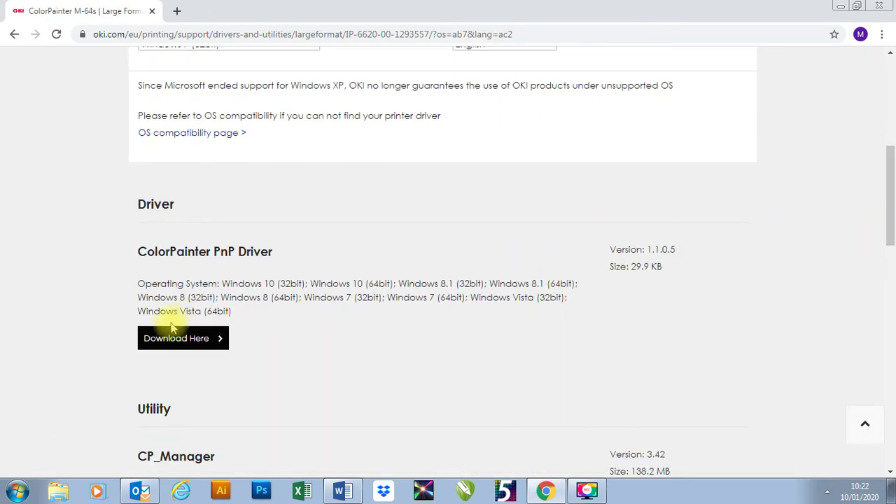
{"action": "scroll", "coordinate": [889, 178], "scroll_direction": "down", "scroll_amount": 2}
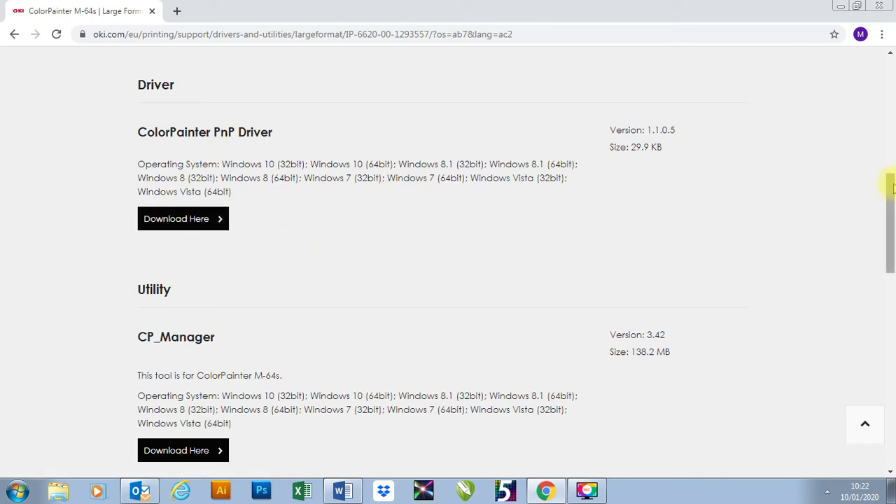
{"action": "left_click_drag", "start_coordinate": [890, 185], "coordinate": [890, 210]}
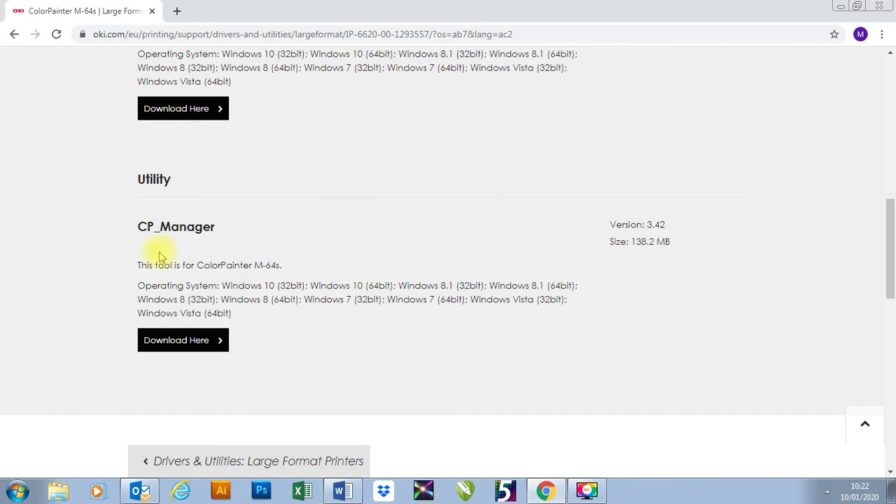
{"action": "left_click", "coordinate": [181, 343]}
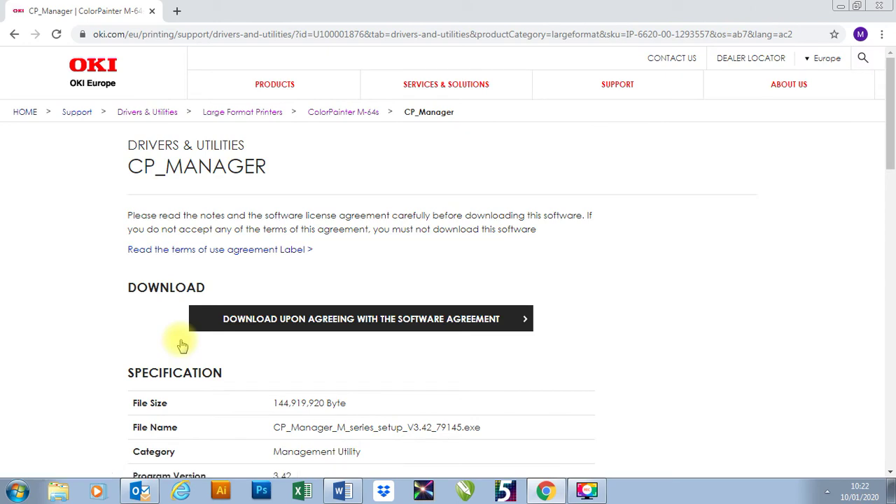
Accept the software agreement to download CP_Manager_M_series_setup_V3.42_79145.exe.
{"action": "left_click", "coordinate": [274, 330]}
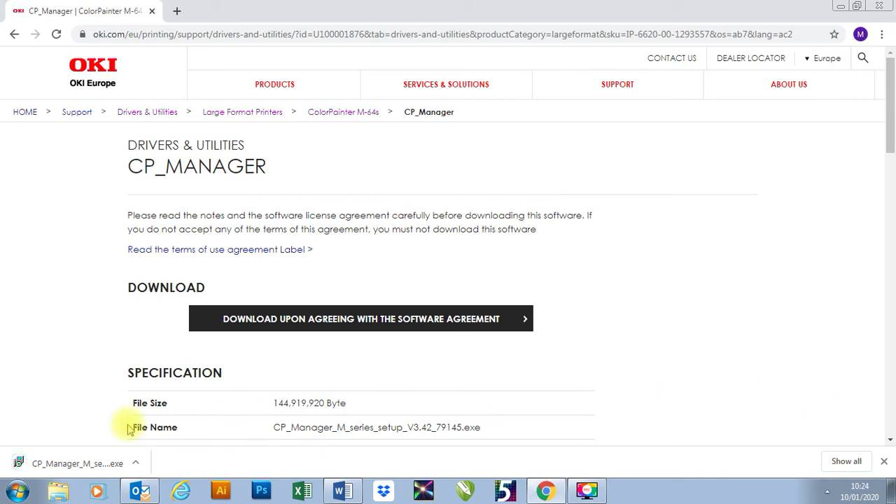
Show the downloaded setup file in the Downloads folder and run it, allowing the security warning.
{"action": "left_click", "coordinate": [136, 463]}
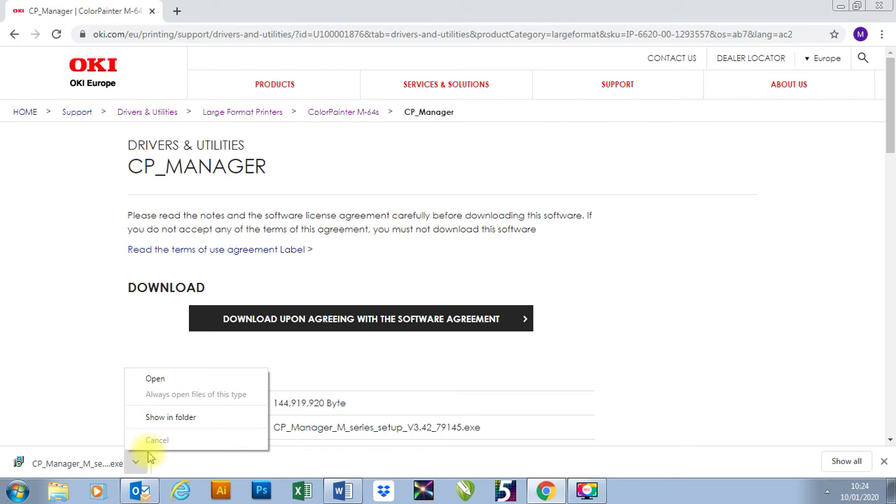
{"action": "left_click", "coordinate": [180, 420]}
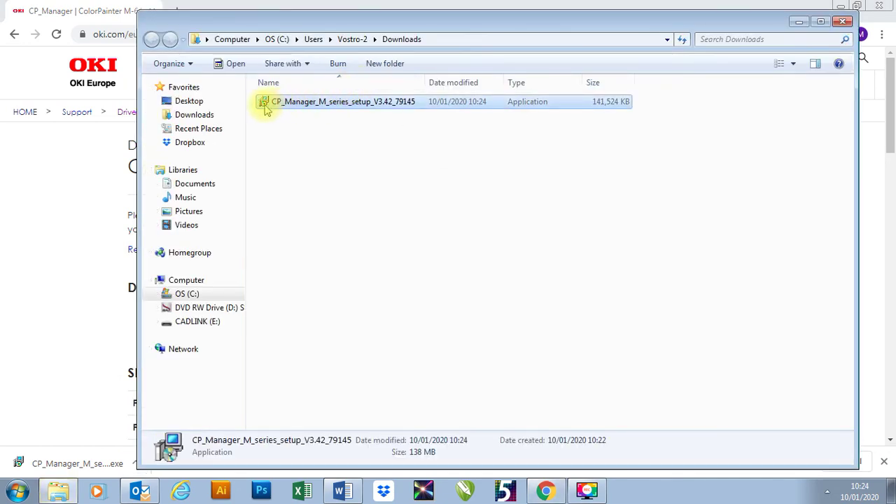
{"action": "double_click", "coordinate": [389, 105]}
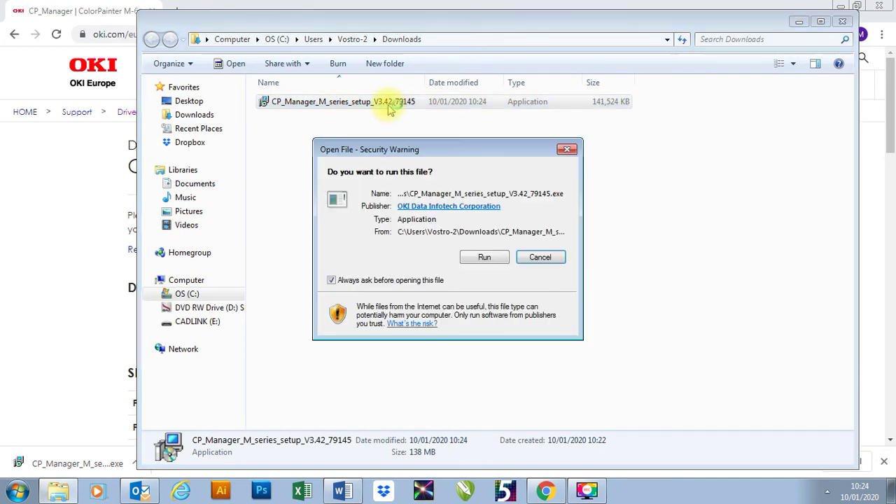
{"action": "left_click", "coordinate": [483, 259]}
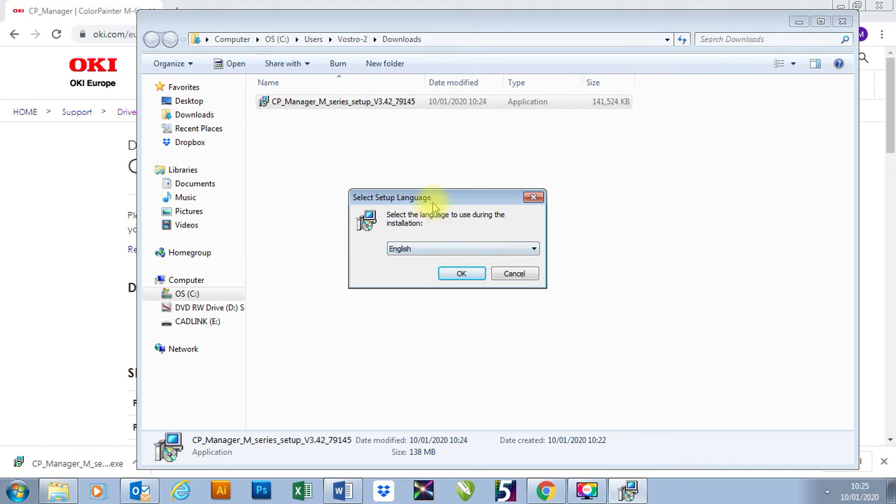
Keep English as the setup language and move past the welcome page.
{"action": "left_click", "coordinate": [471, 221]}
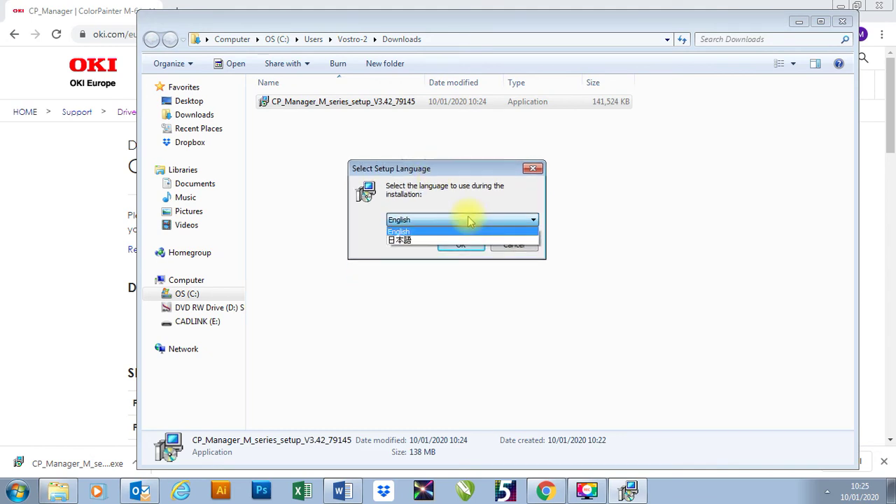
{"action": "left_click", "coordinate": [470, 222]}
{"action": "left_click", "coordinate": [466, 246]}
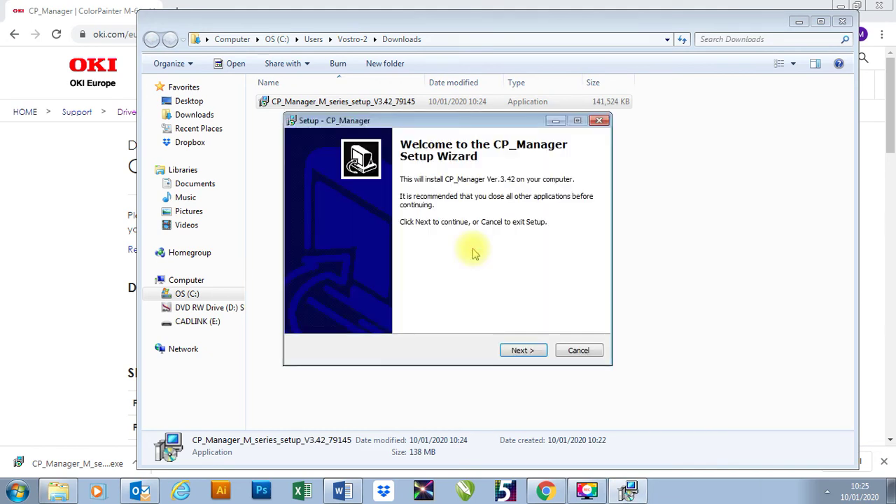
{"action": "left_click", "coordinate": [525, 352]}
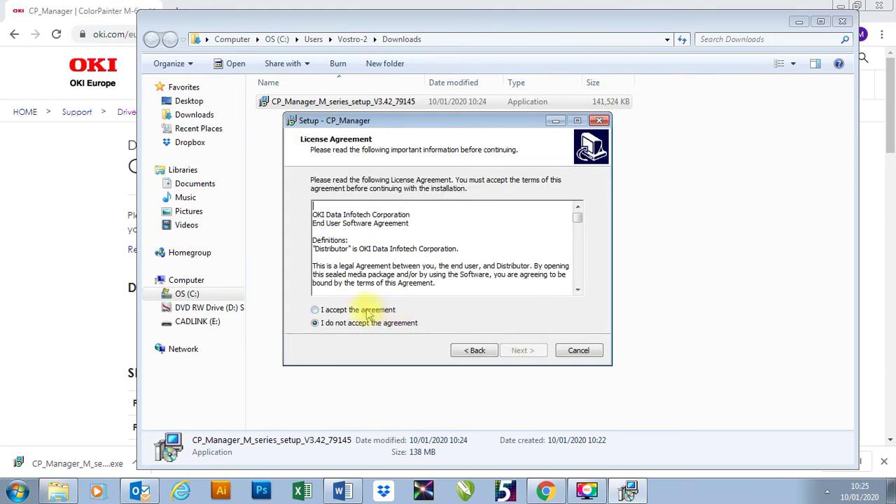
Accept the licence agreement, keep default user, folders and Start Menu entry, and start installing.
{"action": "left_click", "coordinate": [364, 310]}
{"action": "left_click", "coordinate": [518, 352]}
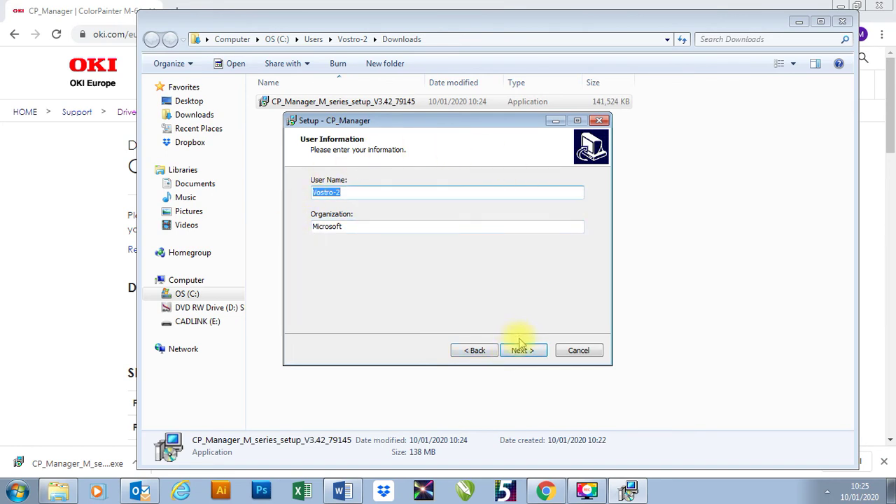
{"action": "left_click", "coordinate": [522, 350]}
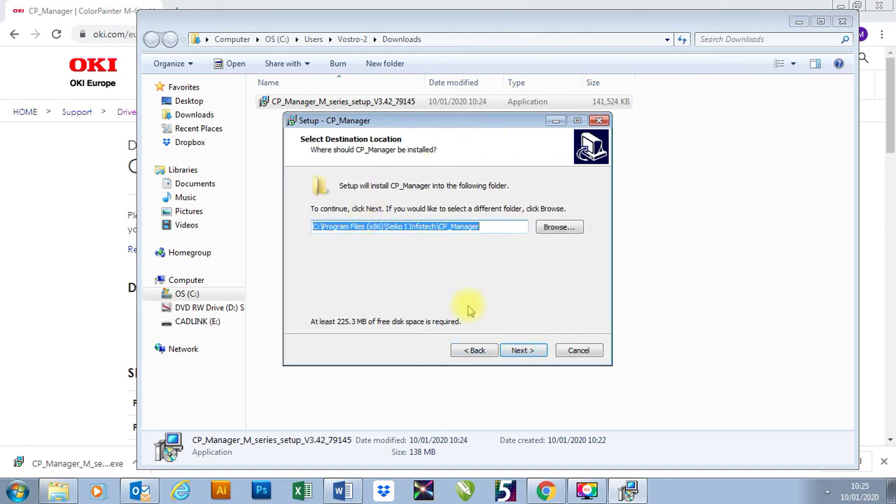
{"action": "left_click", "coordinate": [518, 350]}
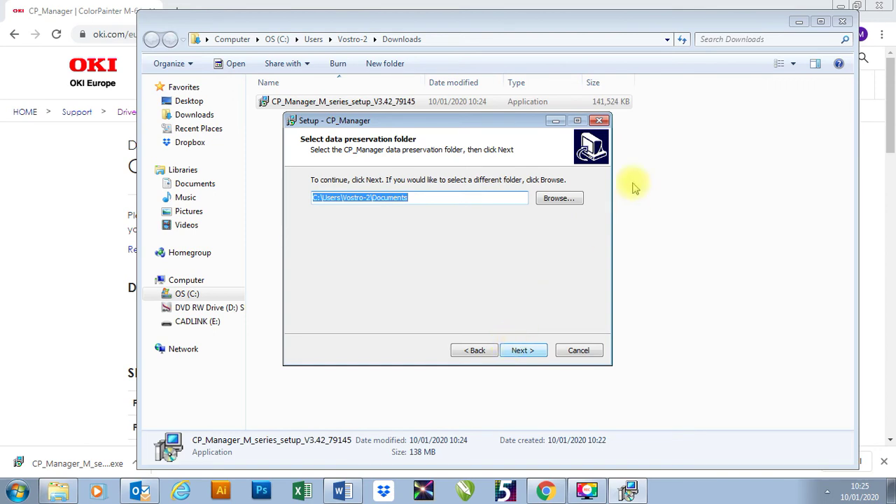
{"action": "left_click", "coordinate": [536, 353]}
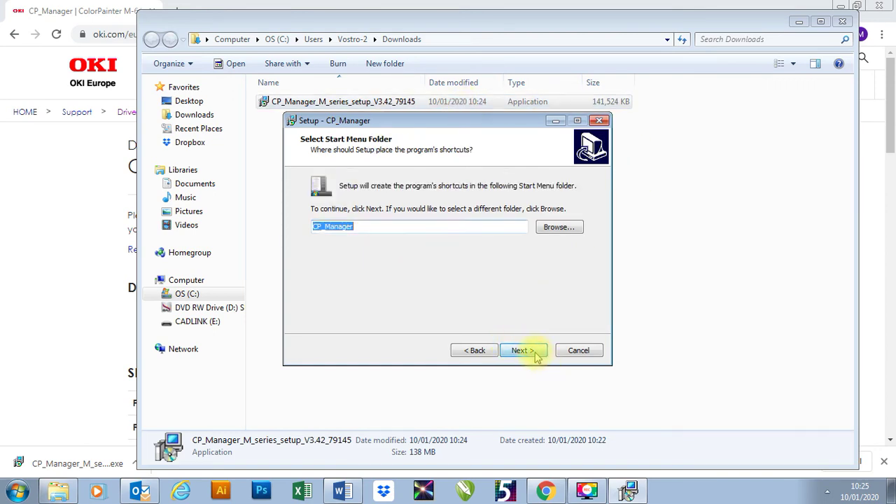
{"action": "left_click", "coordinate": [536, 354]}
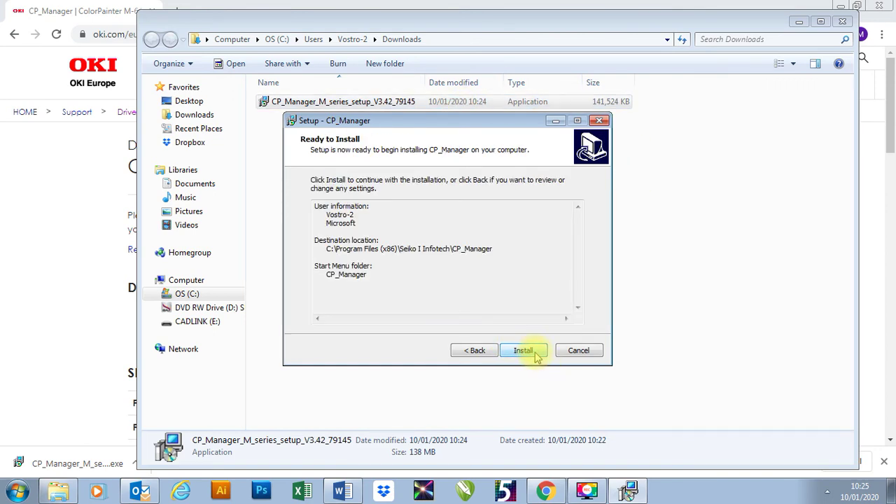
{"action": "left_click", "coordinate": [536, 354]}
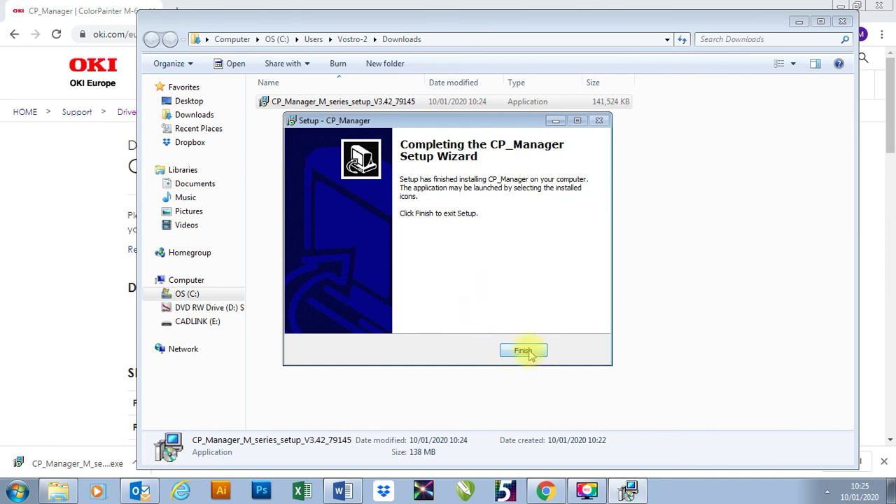
Finish and close the completed CP_Manager Ver.3.42 setup wizard.
{"action": "left_click", "coordinate": [530, 356]}
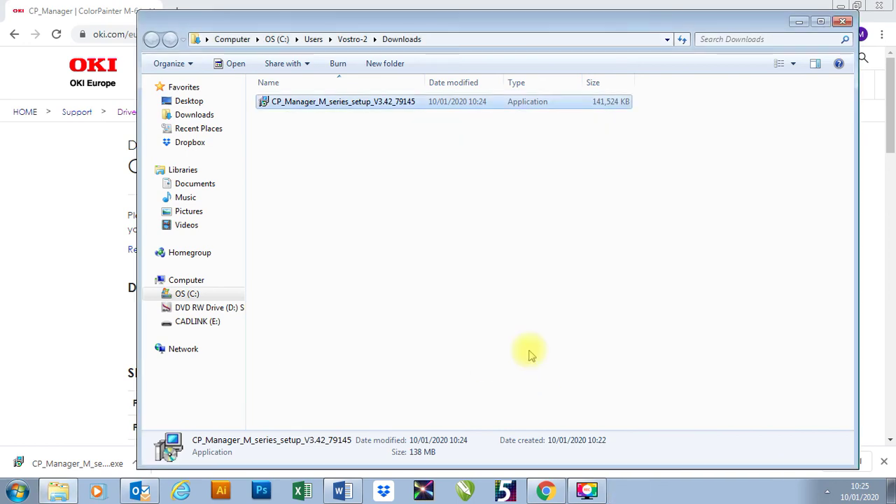
Close Explorer, minimize Chrome and launch CP_Manager from the desktop into its M-64s Demo Mode dialog.
{"action": "left_click", "coordinate": [845, 23]}
{"action": "left_click", "coordinate": [841, 7]}
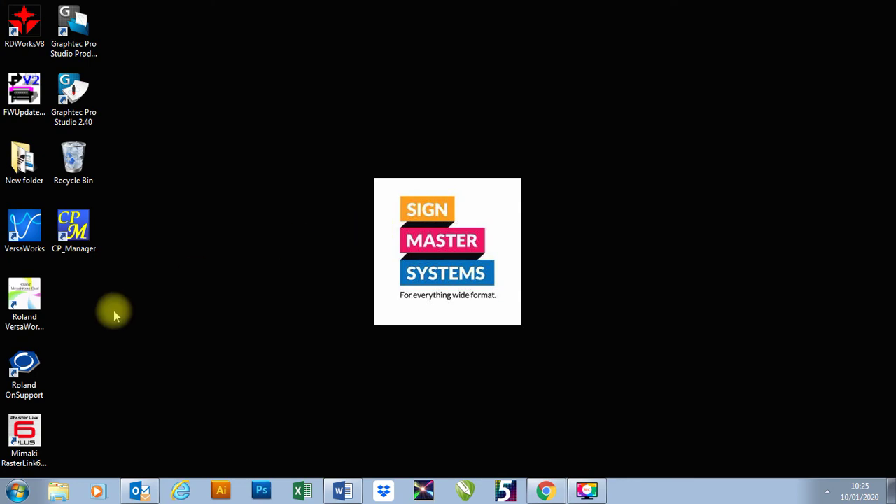
{"action": "double_click", "coordinate": [73, 224]}
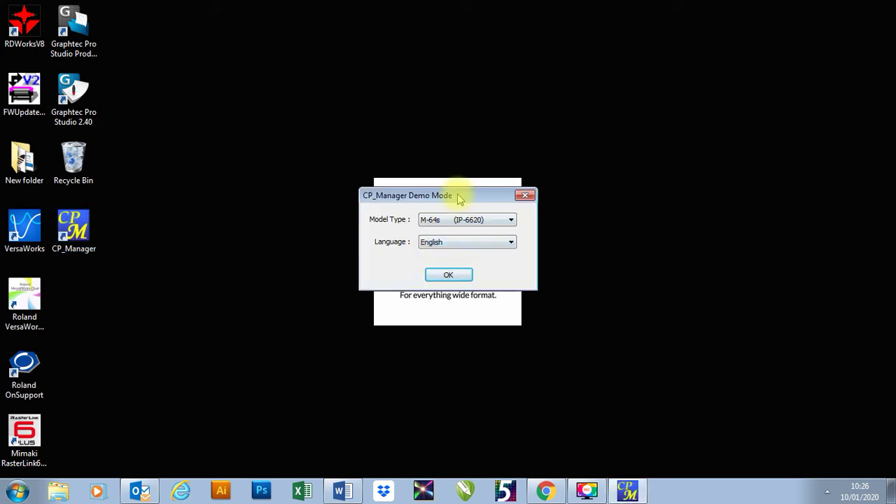
{"action": "left_click_drag", "start_coordinate": [456, 199], "coordinate": [452, 224]}
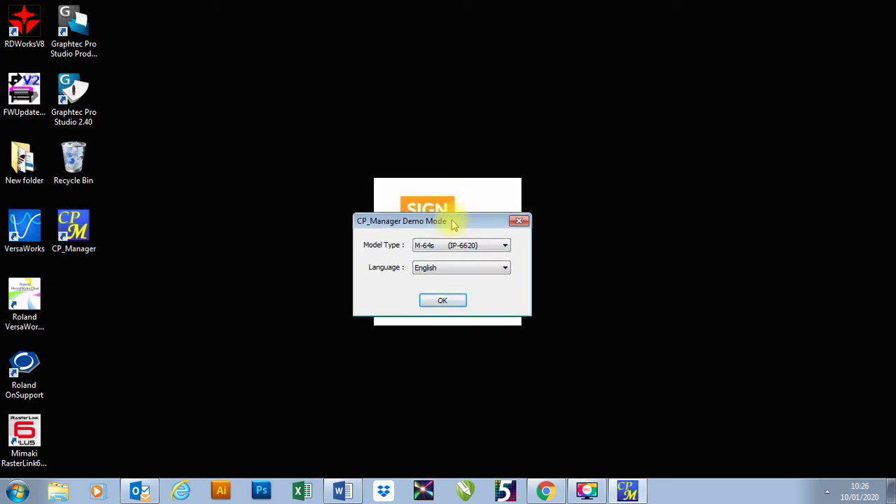